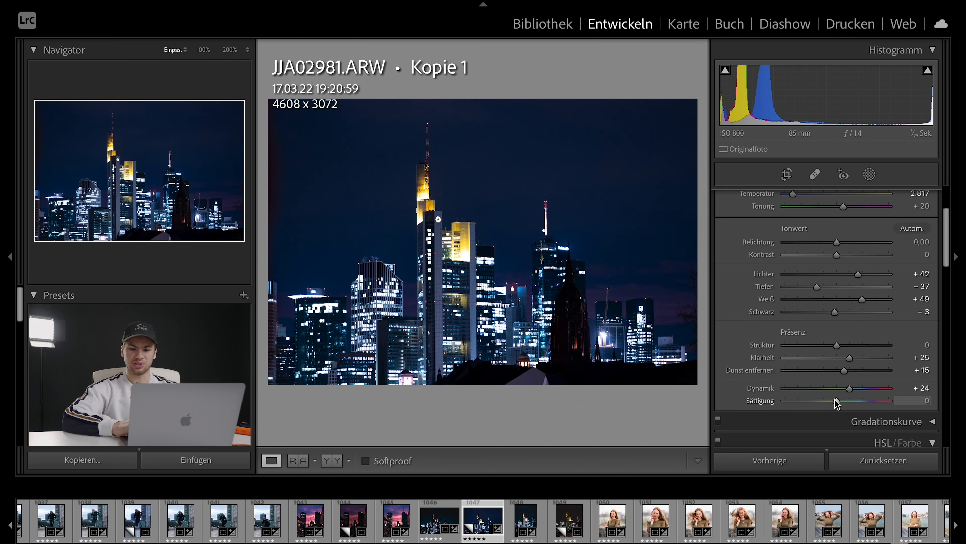
# Set the HSL hue of the reds to -5 and of the oranges to -30.
pyautogui.scroll(-5, 838, 404)
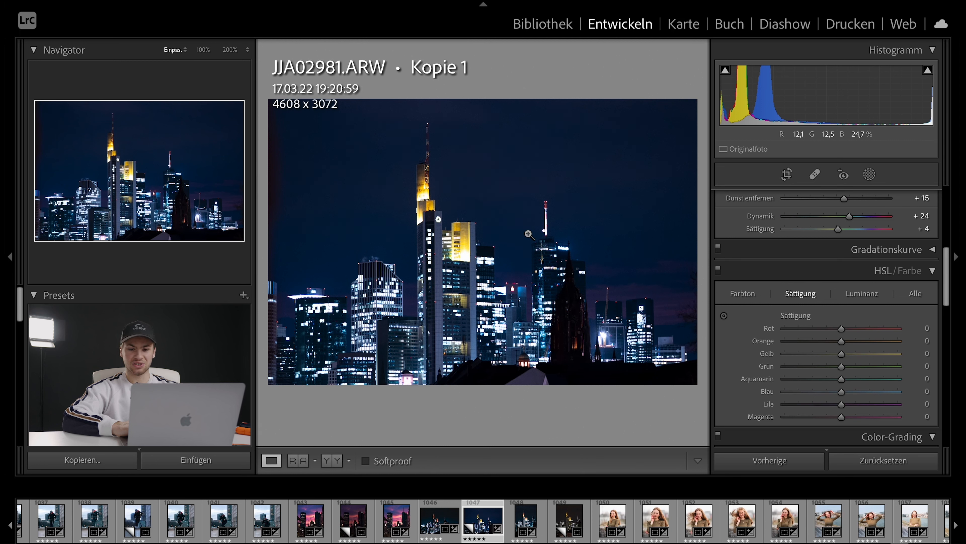
pyautogui.click(743, 293)
pyautogui.scroll(-2, 849, 286)
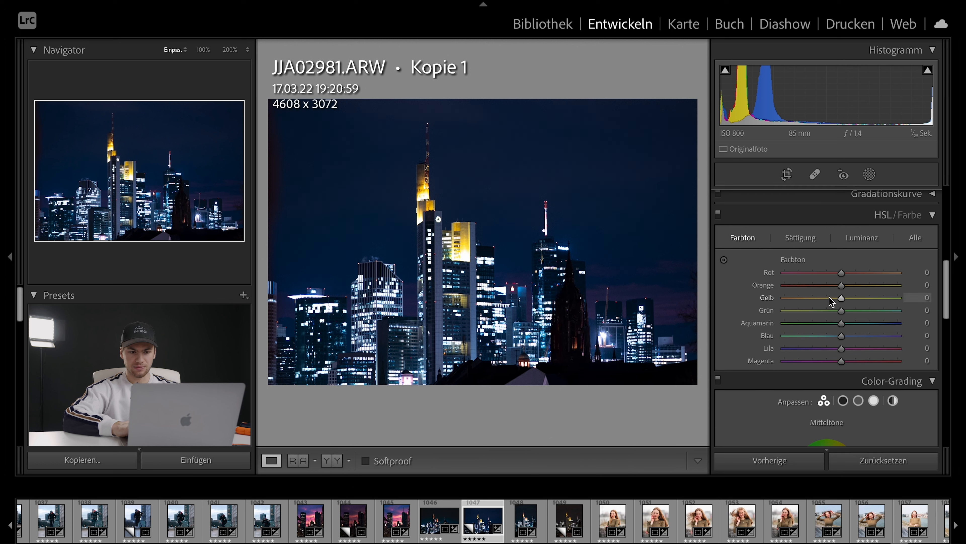
pyautogui.moveTo(842, 271)
pyautogui.mouseDown()
pyautogui.moveTo(744, 272)
pyautogui.moveTo(839, 275)
pyautogui.moveTo(825, 285)
pyautogui.moveTo(839, 285)
pyautogui.mouseUp()
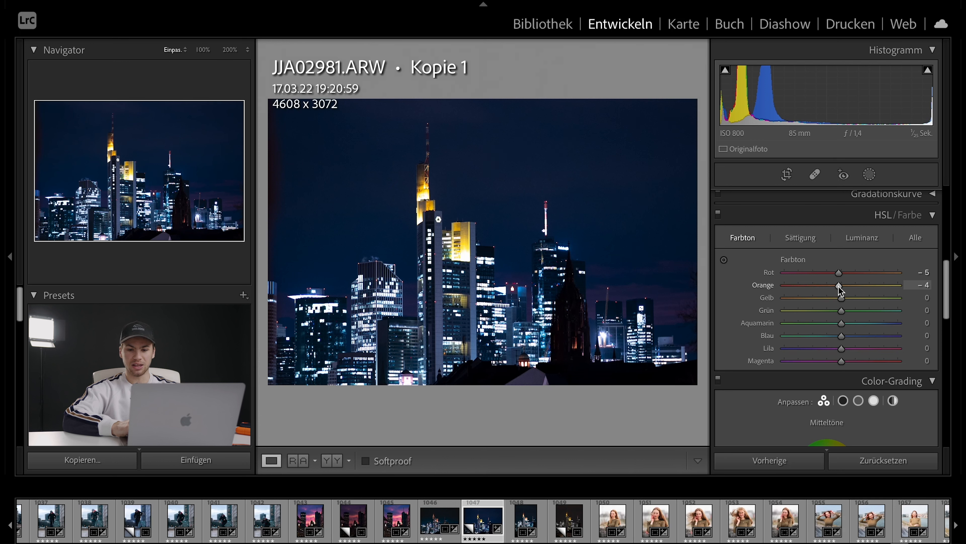
pyautogui.moveTo(838, 289); pyautogui.dragTo(826, 291)
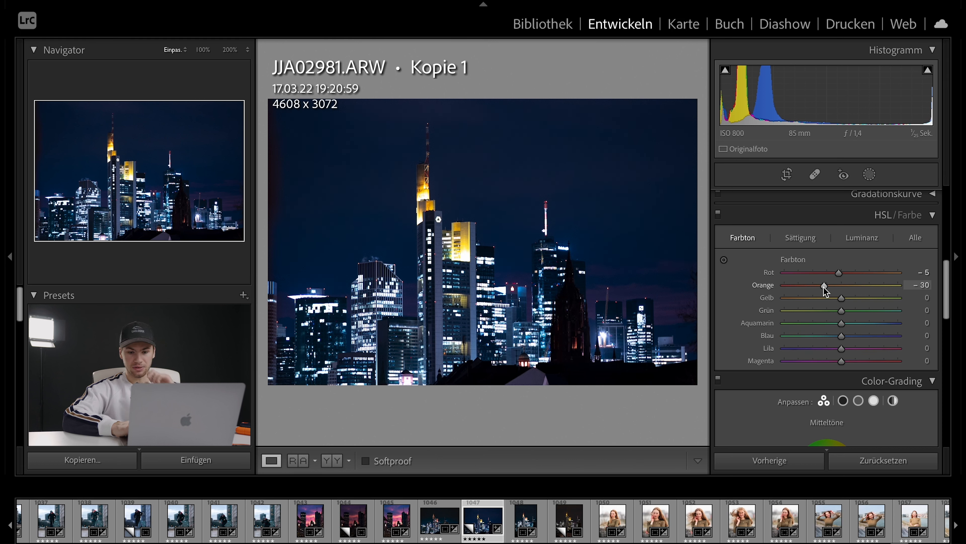
# Set the HSL hue of the yellows to -100 and the greens to -9, and shift the blues strongly toward aqua.
pyautogui.moveTo(841, 299); pyautogui.dragTo(758, 310)
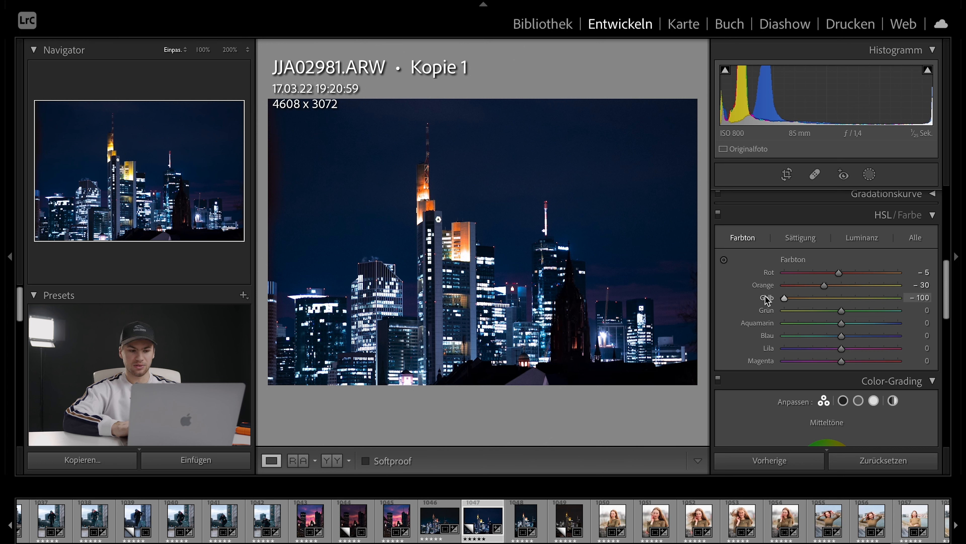
pyautogui.moveTo(842, 310); pyautogui.dragTo(836, 311)
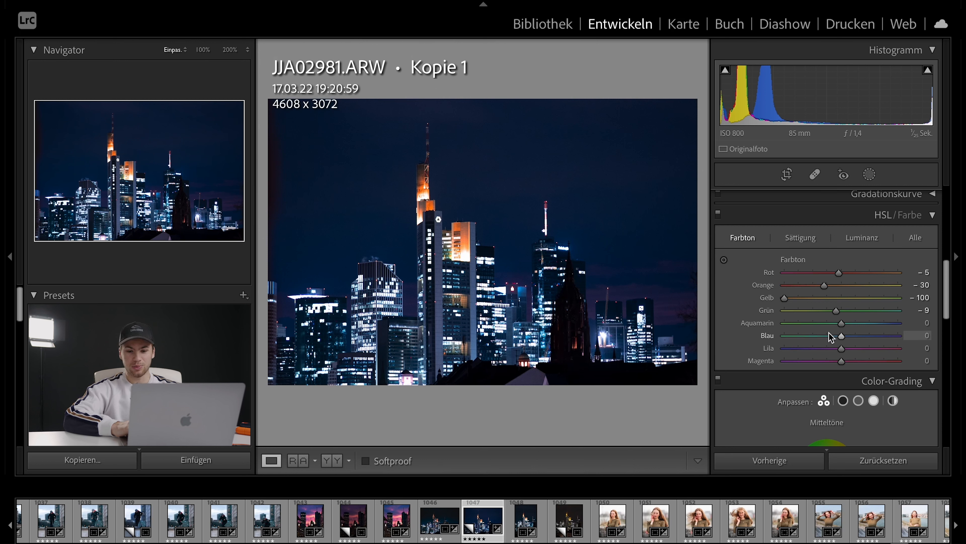
pyautogui.moveTo(829, 339); pyautogui.dragTo(768, 347)
# Color-grade the photo with a faint yellow-green tint in the shadows, blue in the midtones and red in the highlights.
pyautogui.scroll(-1, 871, 328)
pyautogui.scroll(-1, 870, 334)
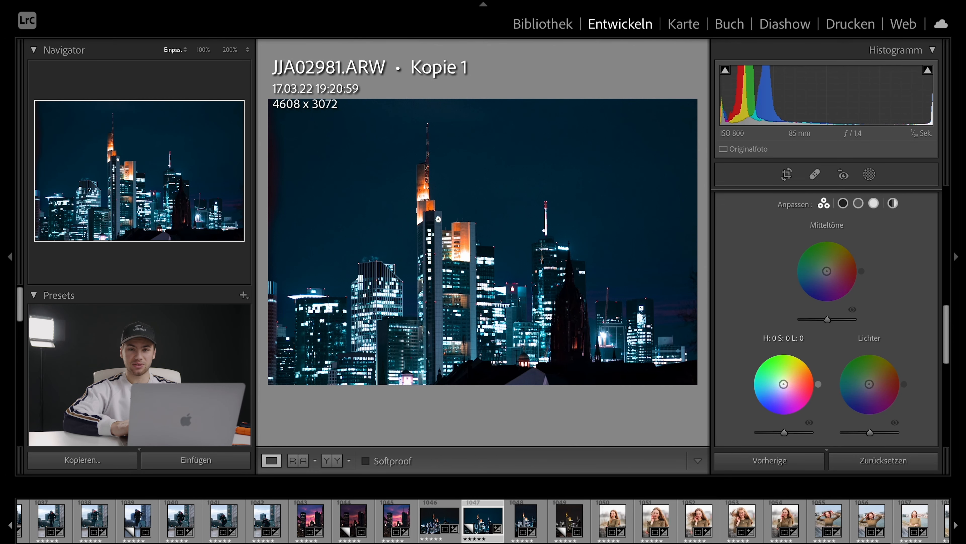
pyautogui.moveTo(784, 384); pyautogui.dragTo(784, 382)
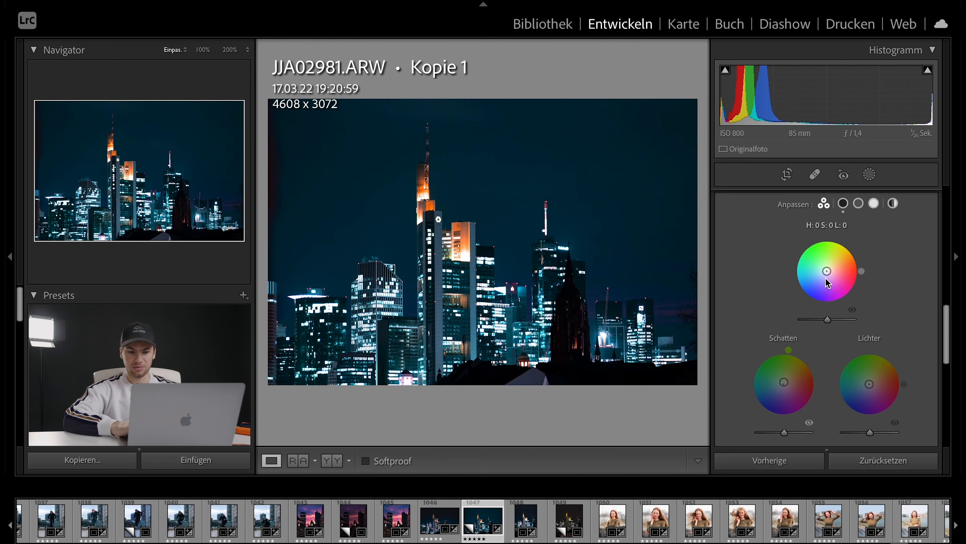
pyautogui.moveTo(827, 271)
pyautogui.mouseDown()
pyautogui.moveTo(803, 282)
pyautogui.moveTo(820, 279)
pyautogui.mouseUp()
pyautogui.moveTo(870, 406)
pyautogui.mouseDown()
pyautogui.moveTo(890, 404)
pyautogui.moveTo(867, 407)
pyautogui.moveTo(878, 405)
pyautogui.mouseUp()
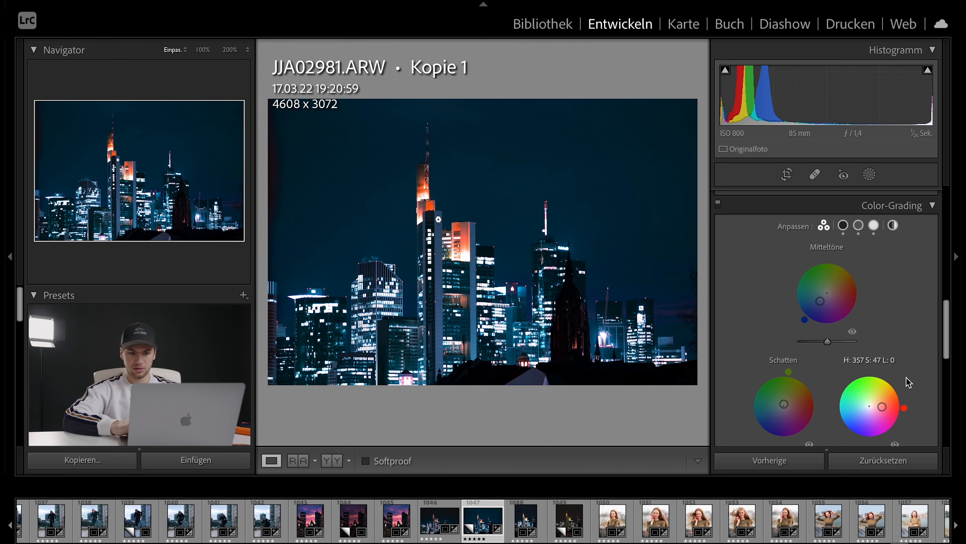
pyautogui.scroll(-2, 908, 381)
pyautogui.moveTo(872, 413)
pyautogui.mouseDown()
pyautogui.moveTo(882, 416)
pyautogui.moveTo(858, 415)
pyautogui.moveTo(887, 415)
pyautogui.moveTo(878, 414)
pyautogui.mouseUp()
pyautogui.moveTo(819, 303); pyautogui.dragTo(839, 307)
# Crop the photo slightly inward from its upper corners to about 4402 x 2934 pixels, keeping the original aspect ratio.
pyautogui.press('r')
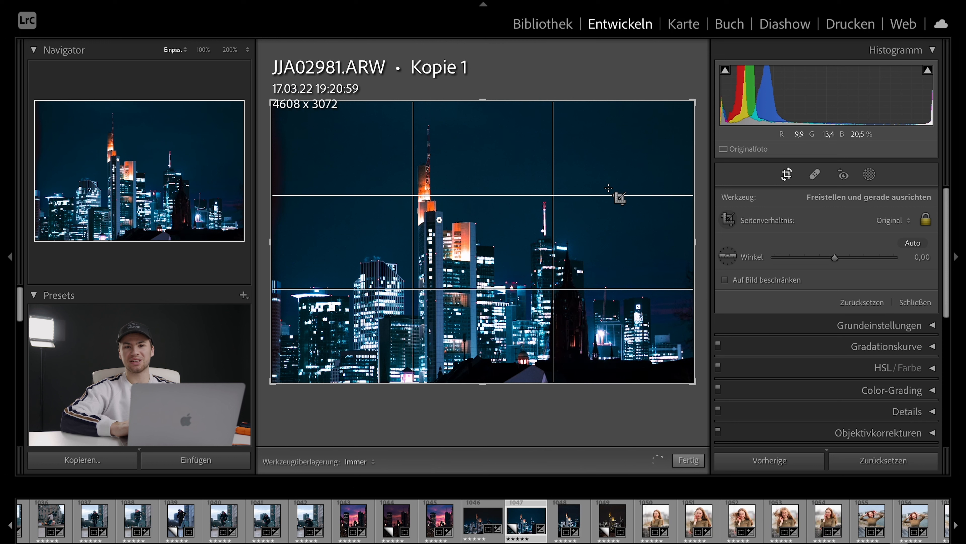
pyautogui.click(786, 175)
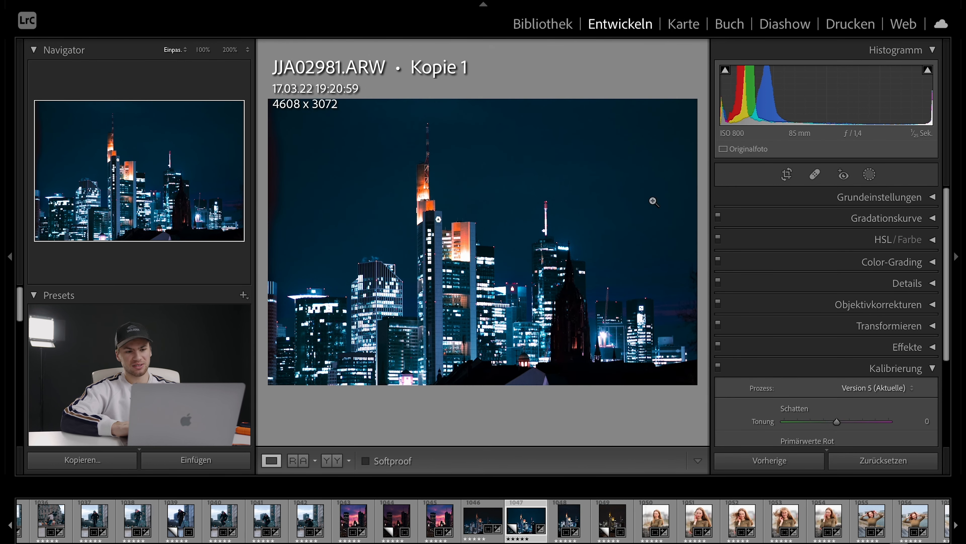
pyautogui.click(795, 177)
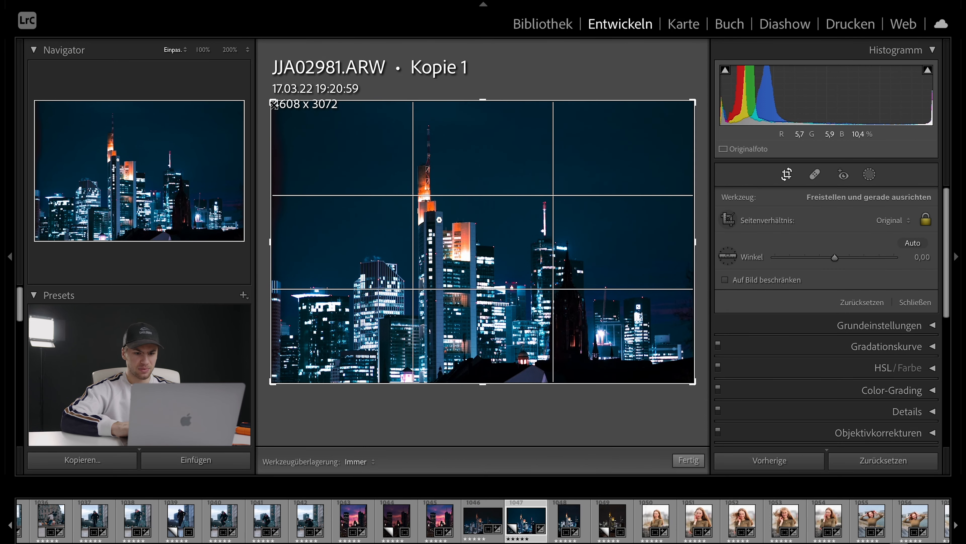
pyautogui.moveTo(272, 102); pyautogui.dragTo(278, 103)
pyautogui.moveTo(691, 104); pyautogui.dragTo(684, 111)
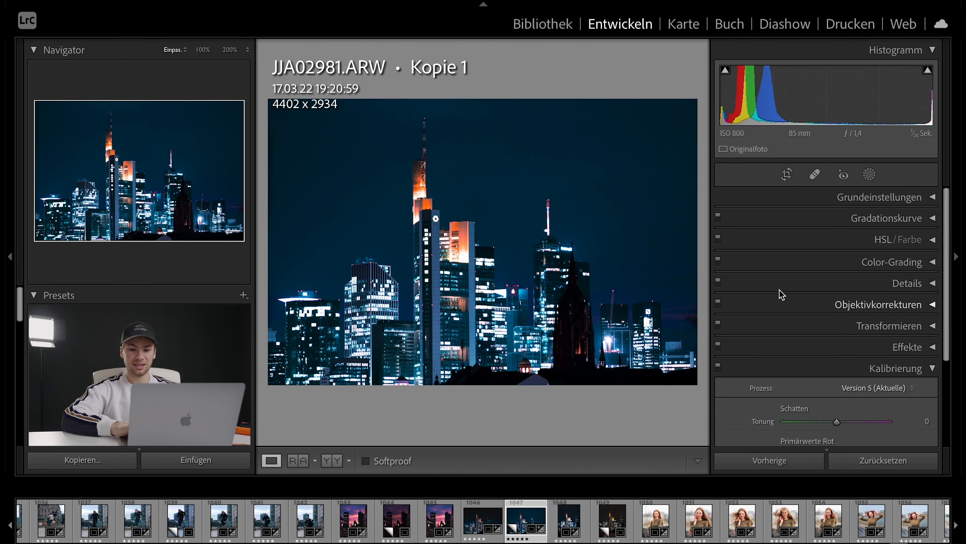
# Add a linear gradient mask from the photo's upper edge down to the skyline and lower its exposure to darken the sky.
pyautogui.press('m')
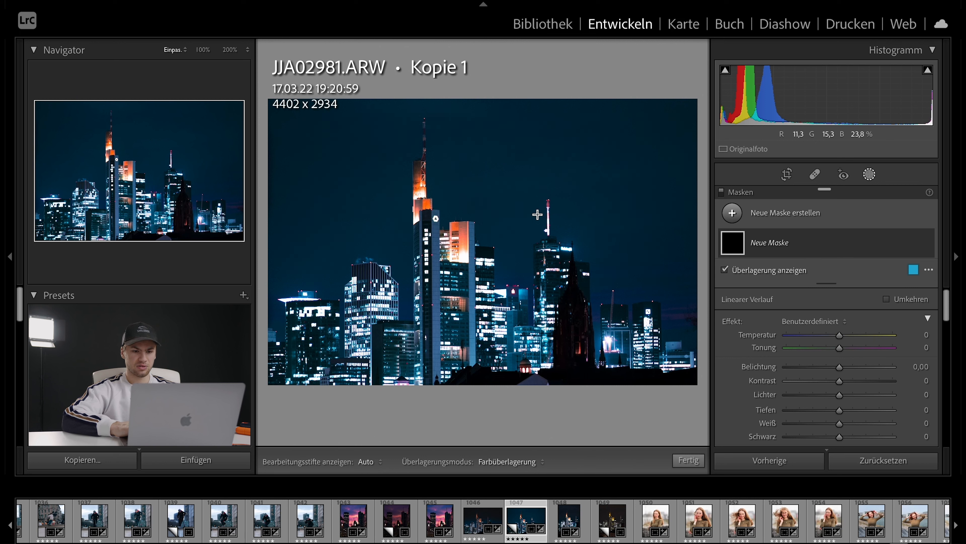
pyautogui.moveTo(453, 104); pyautogui.dragTo(453, 298)
pyautogui.press('o')
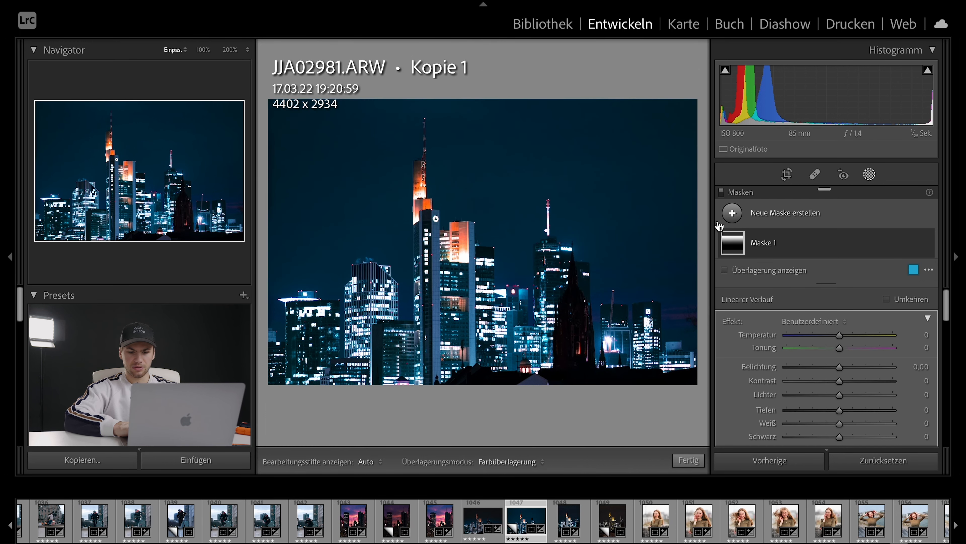
pyautogui.moveTo(840, 368); pyautogui.dragTo(767, 412)
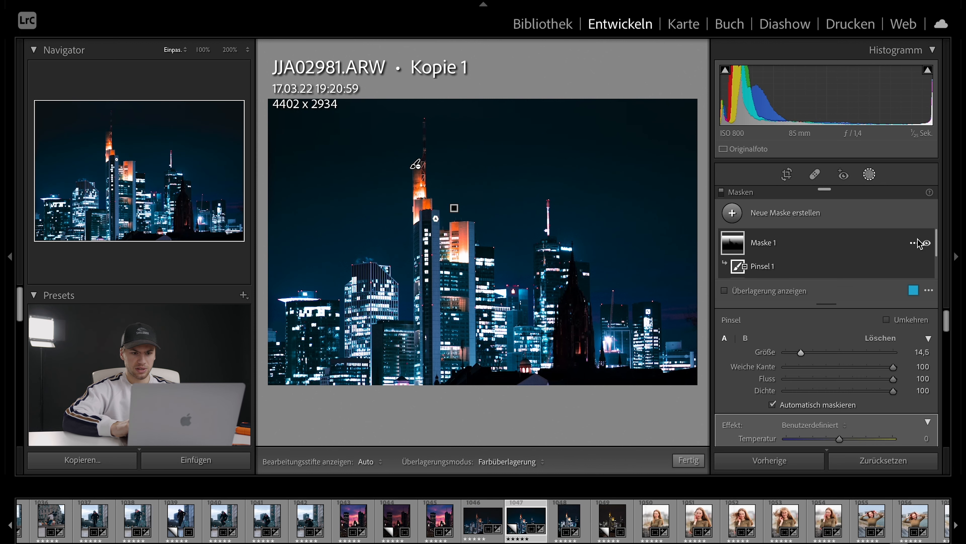
# Compare the photo with and without the sky gradient mask.
pyautogui.click(927, 242)
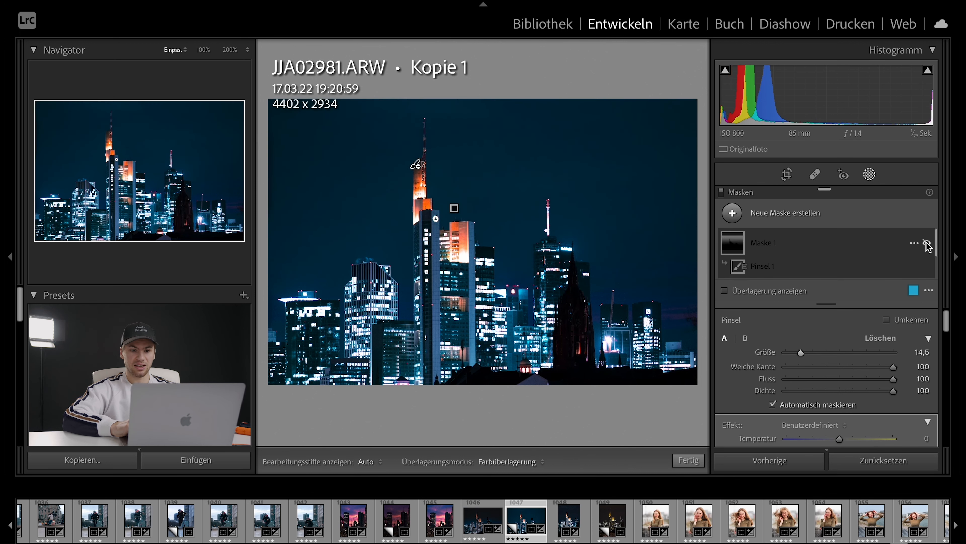
pyautogui.click(926, 242)
pyautogui.click(926, 242)
pyautogui.click(926, 242)
pyautogui.click(927, 243)
pyautogui.click(927, 243)
# Create a subject mask of the skyline and subtract the spill beside the buildings with a brush.
pyautogui.click(732, 214)
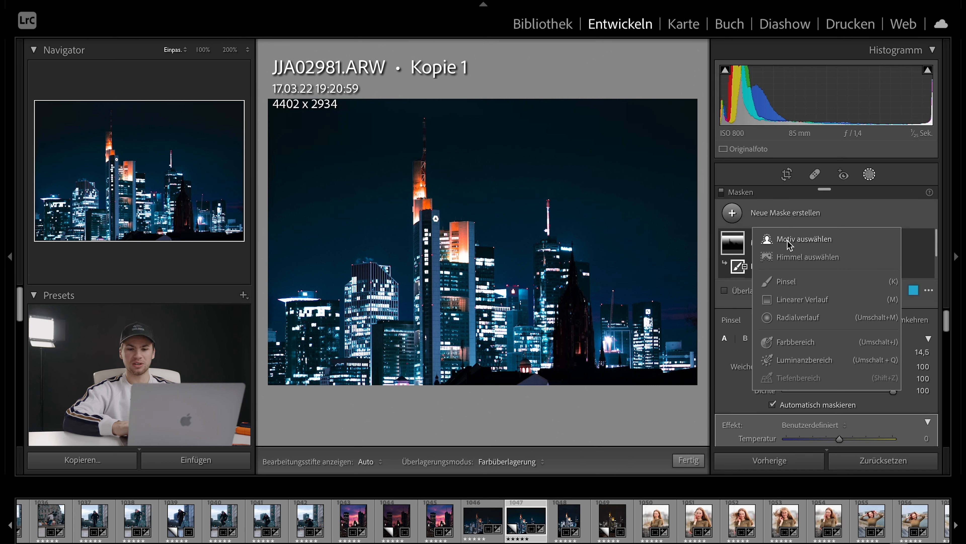
pyautogui.click(802, 241)
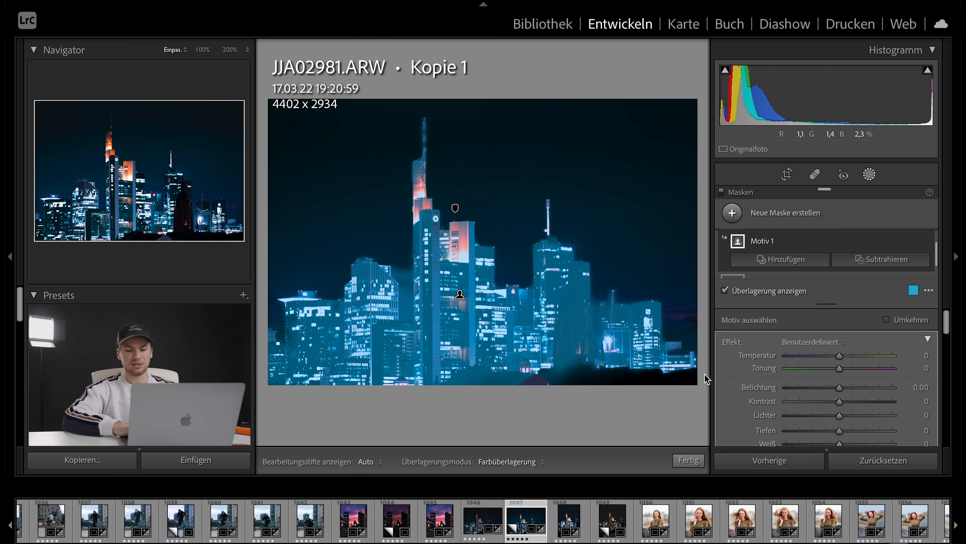
pyautogui.press('k')
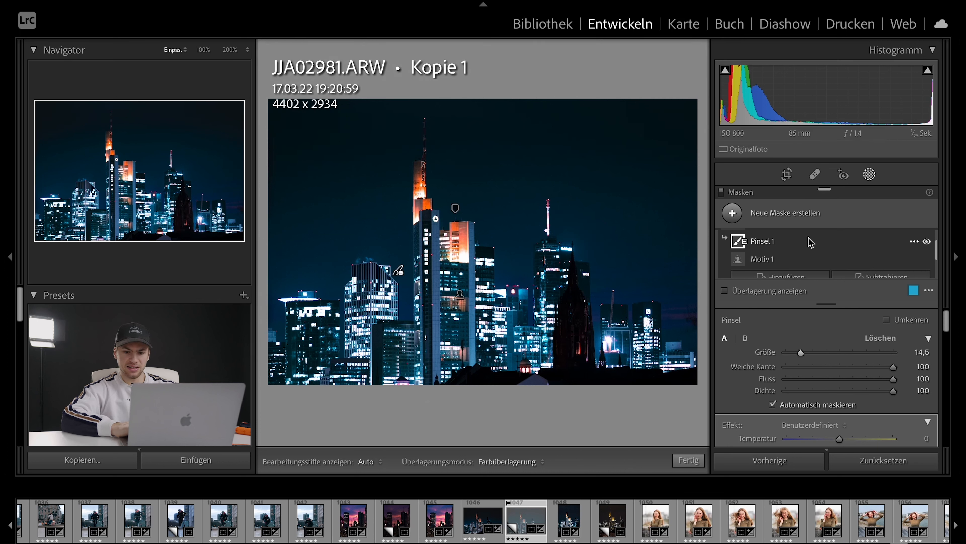
# Set the skyline mask's temperature to 26, highlights to -16, shadows to 15, whites to 28 and blacks to 5.
pyautogui.scroll(2, 809, 258)
pyautogui.click(804, 246)
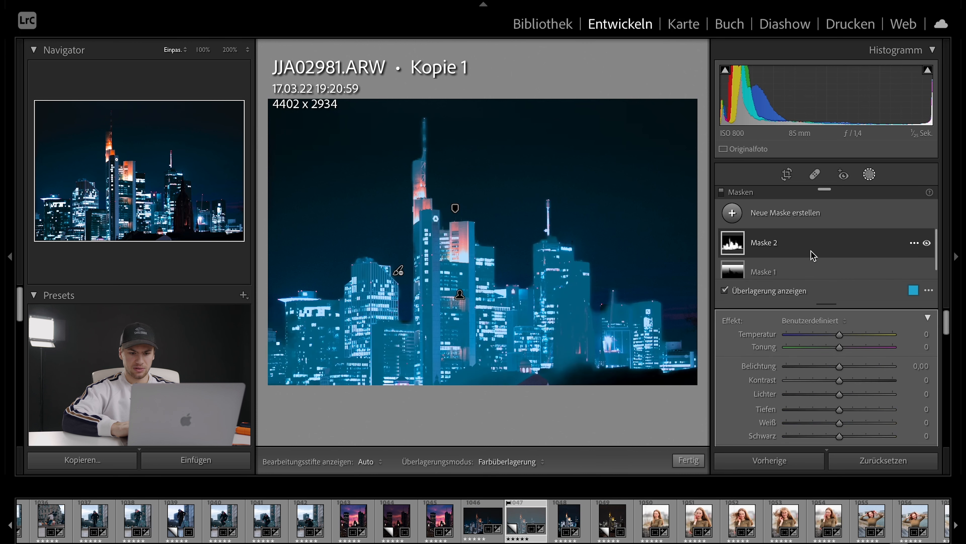
pyautogui.press('o')
pyautogui.moveTo(840, 337); pyautogui.dragTo(854, 334)
pyautogui.moveTo(840, 395); pyautogui.dragTo(819, 399)
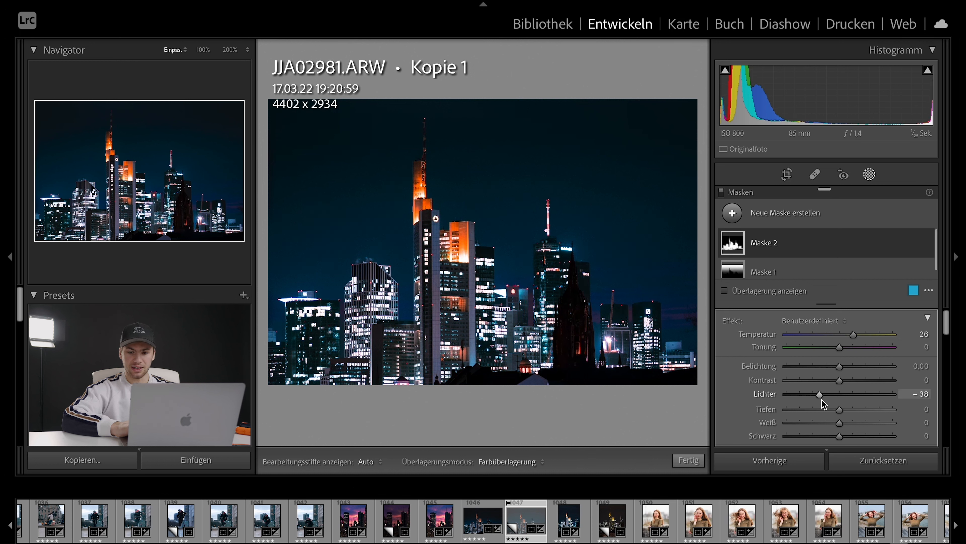
pyautogui.doubleClick(821, 399)
pyautogui.moveTo(843, 413); pyautogui.dragTo(848, 413)
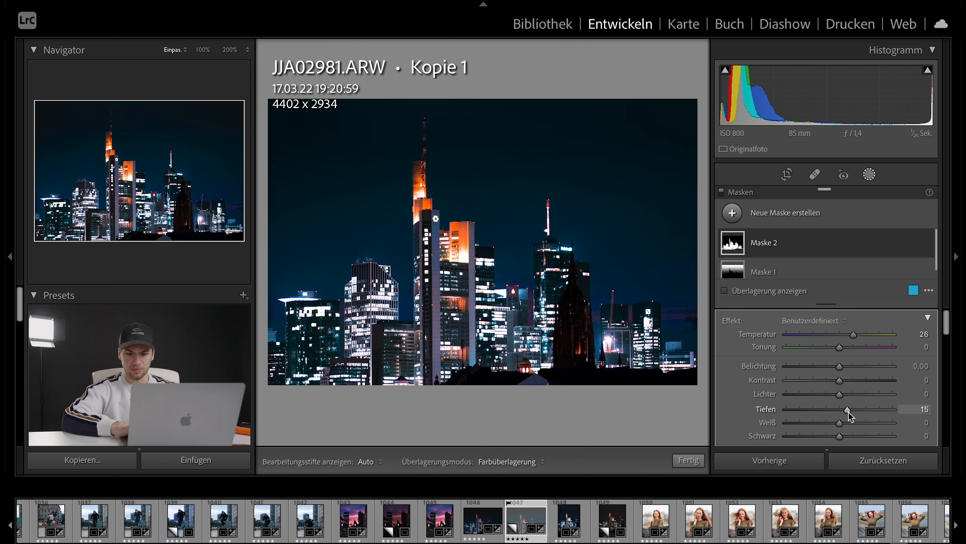
pyautogui.moveTo(841, 424)
pyautogui.mouseDown()
pyautogui.moveTo(863, 430)
pyautogui.moveTo(810, 437)
pyautogui.moveTo(856, 434)
pyautogui.moveTo(835, 439)
pyautogui.moveTo(845, 436)
pyautogui.mouseUp()
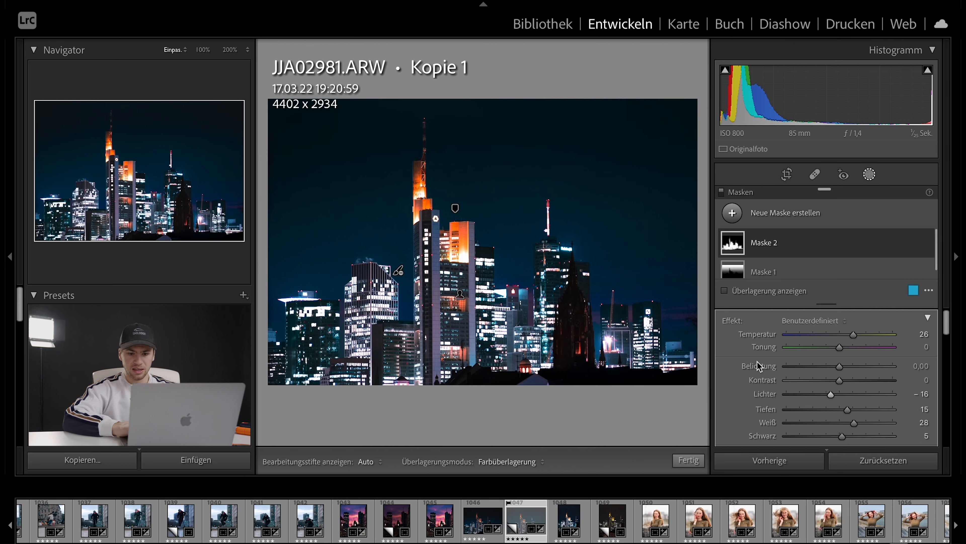
# Set the skyline mask's sharpness to 36.
pyautogui.scroll(-5, 759, 367)
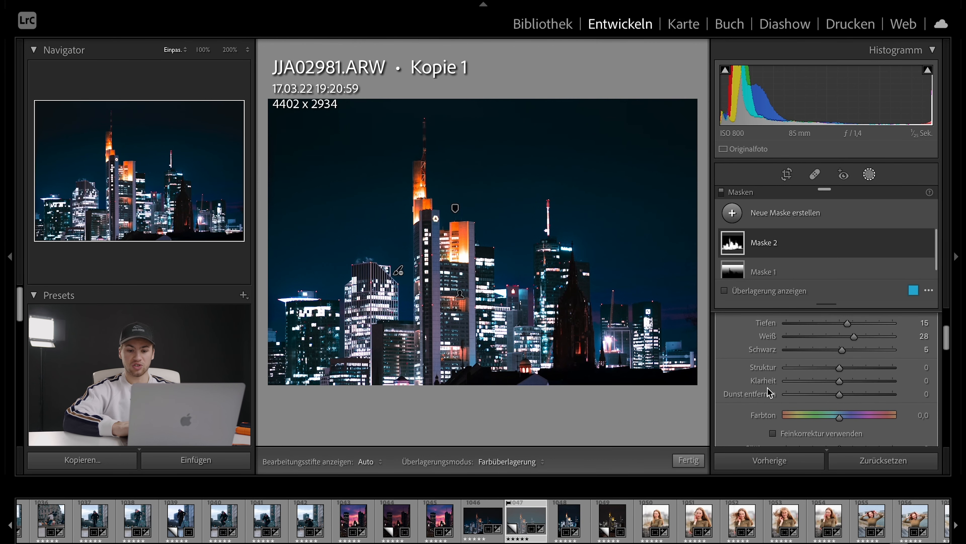
pyautogui.scroll(-5, 817, 380)
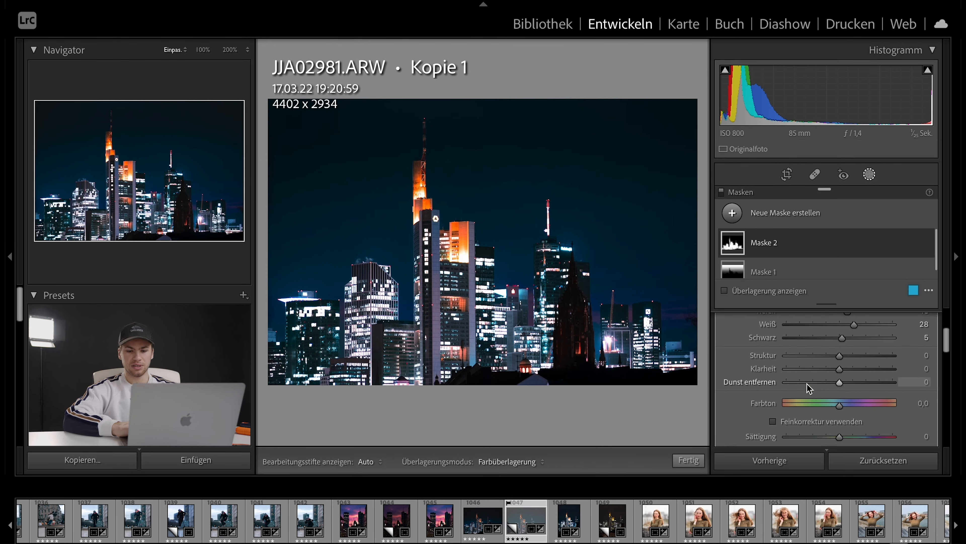
pyautogui.scroll(-1, 809, 388)
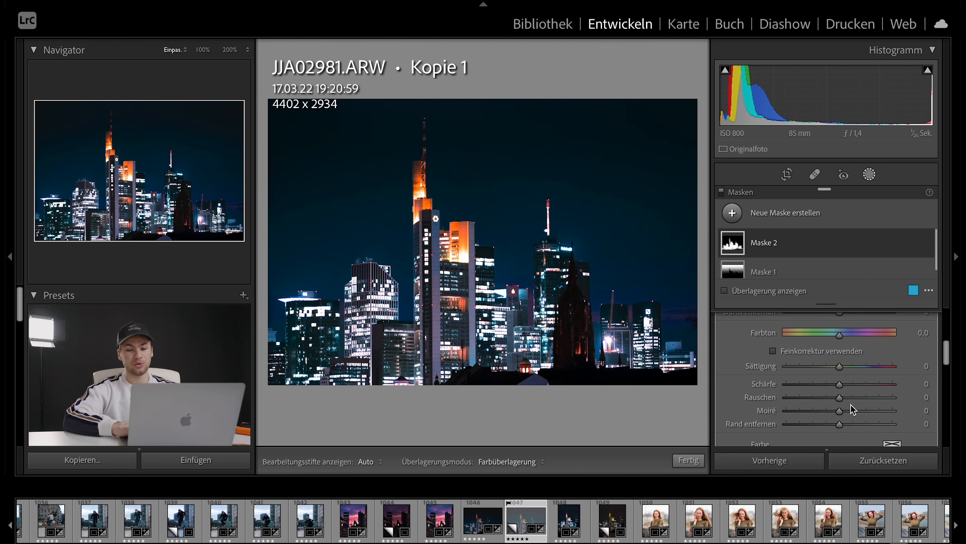
pyautogui.moveTo(840, 388)
pyautogui.mouseDown()
pyautogui.moveTo(852, 385)
pyautogui.moveTo(840, 386)
pyautogui.mouseUp()
pyautogui.click(440, 297)
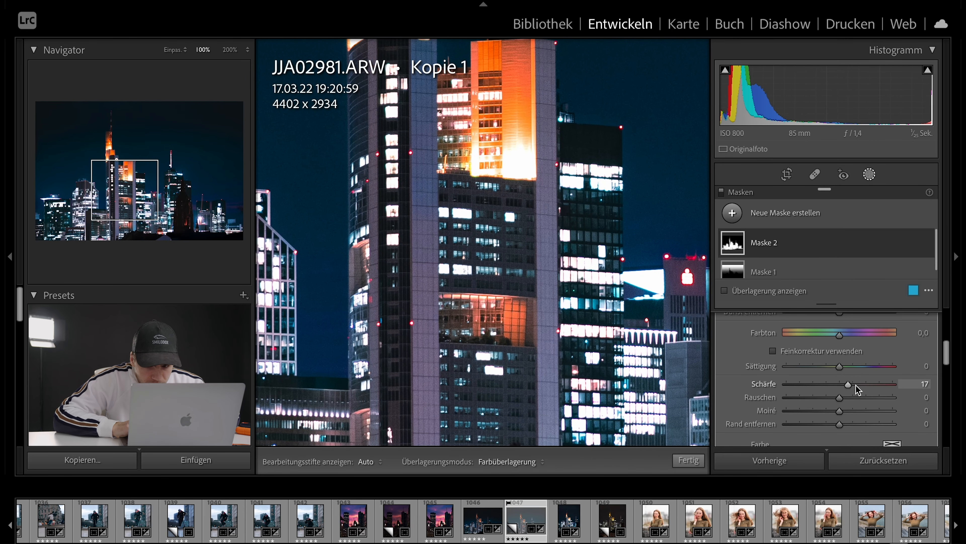
pyautogui.moveTo(856, 391)
pyautogui.mouseDown()
pyautogui.moveTo(811, 397)
pyautogui.moveTo(863, 391)
pyautogui.mouseUp()
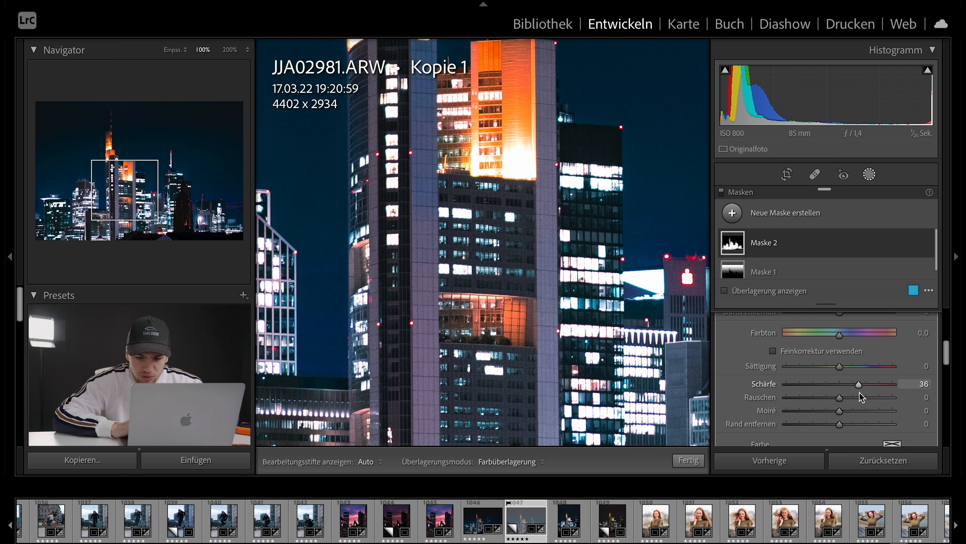